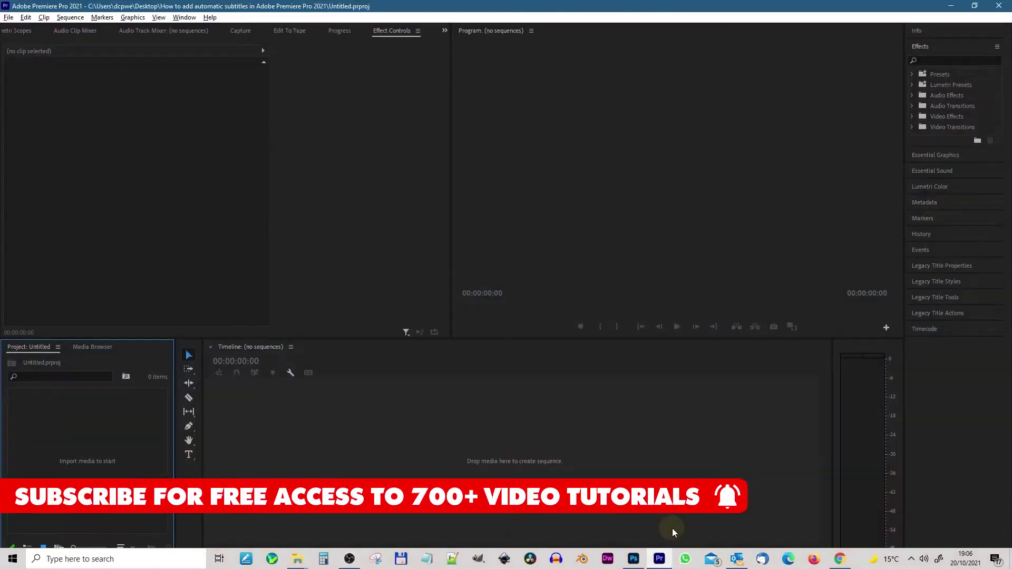
Import 01.mp4 from File Explorer and drop it on the empty timeline to create sequence 01.
key(alt+Tab)
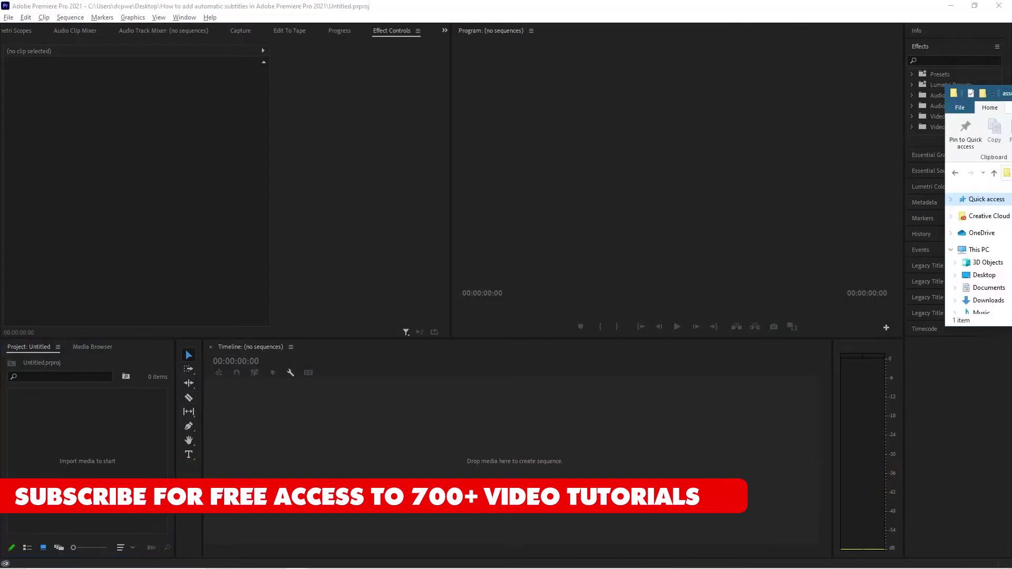
drag(593, 166, 68, 445)
click(692, 15)
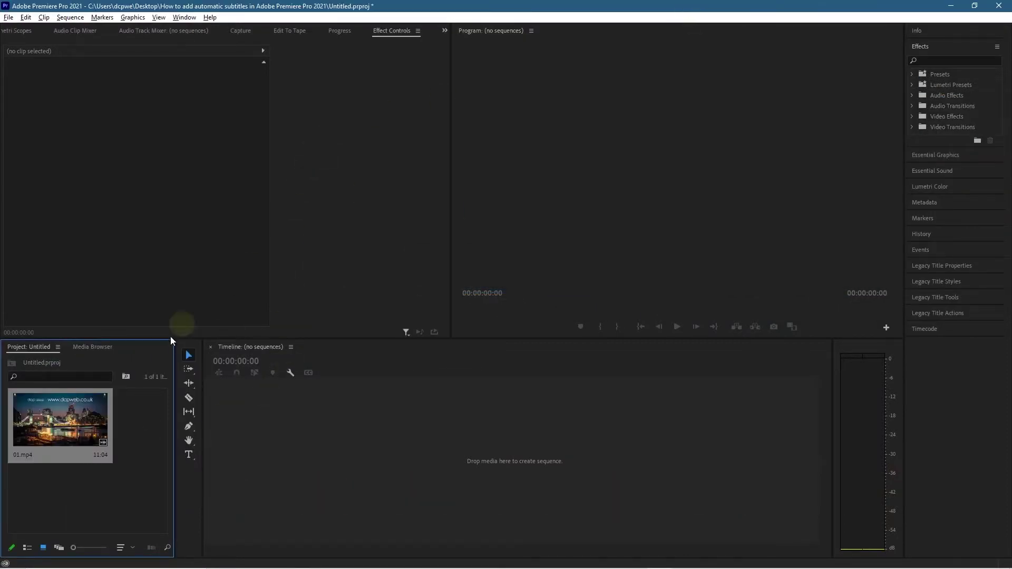
drag(52, 436, 247, 434)
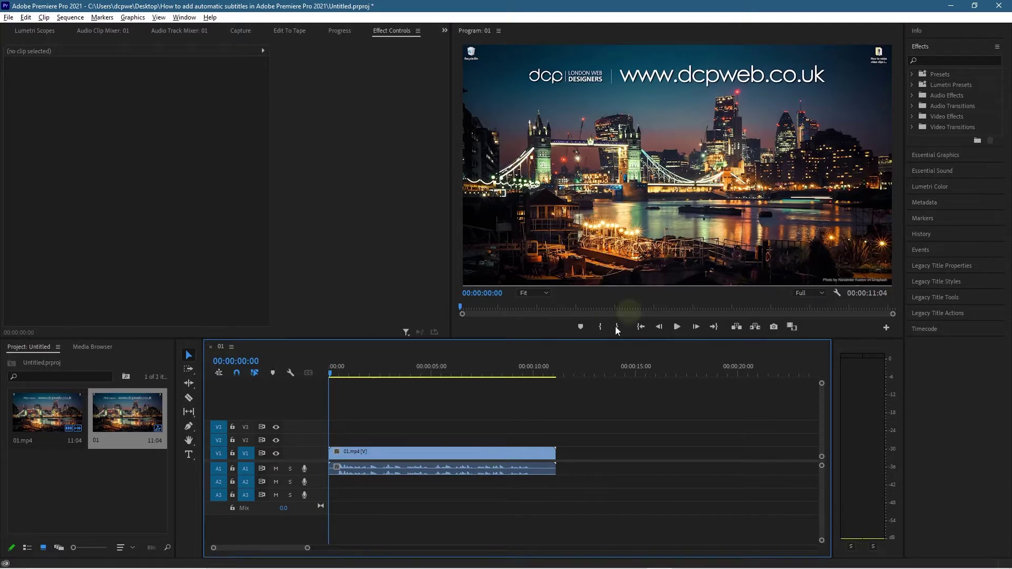
Select the 01.mp4 clip and switch to the Captions workspace.
click(454, 466)
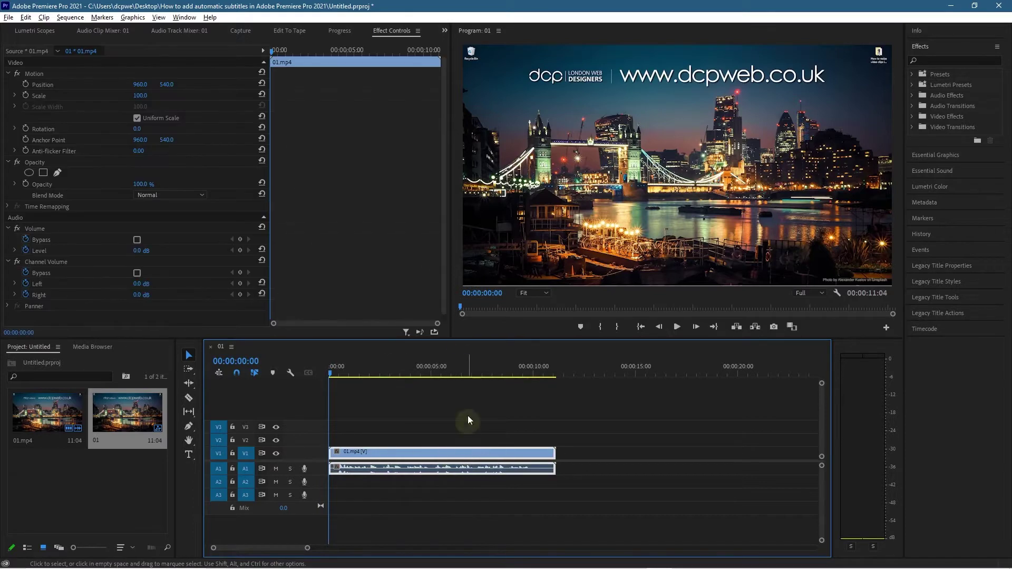
click(184, 18)
mouse_move(199, 31)
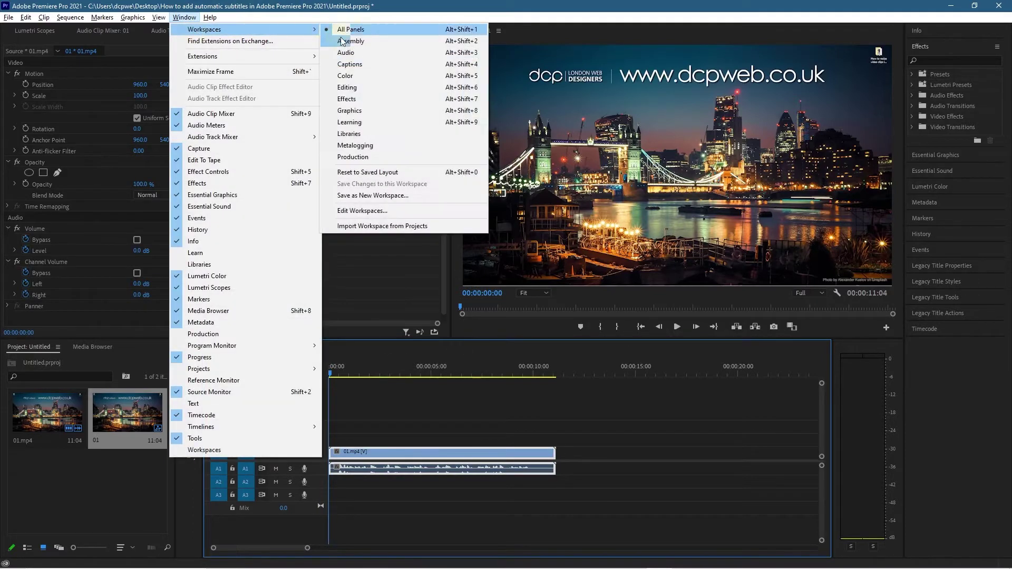
click(355, 64)
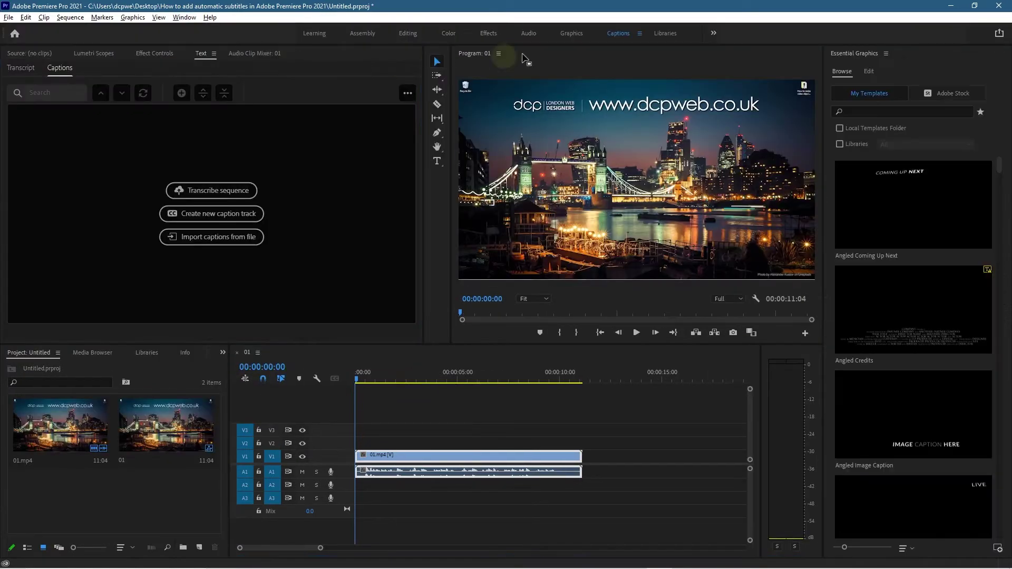
Transcribe the sequence from Audio 1 in English (UK).
click(210, 193)
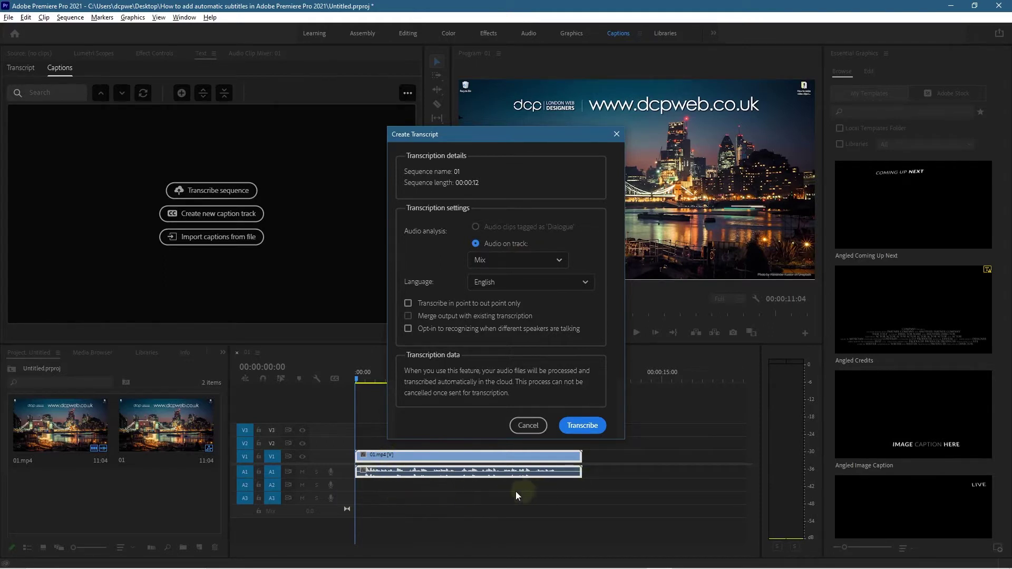
click(488, 261)
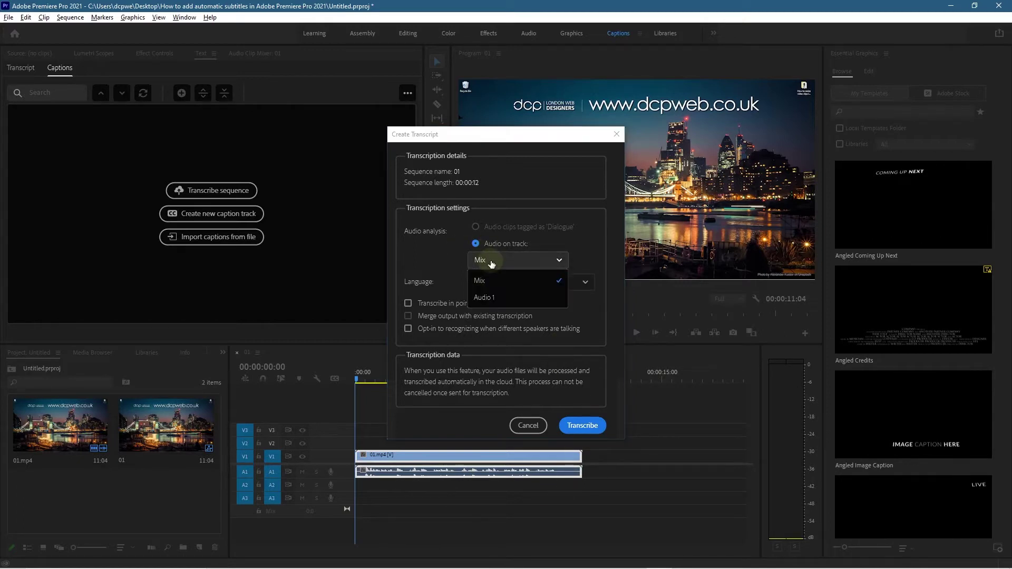
click(486, 298)
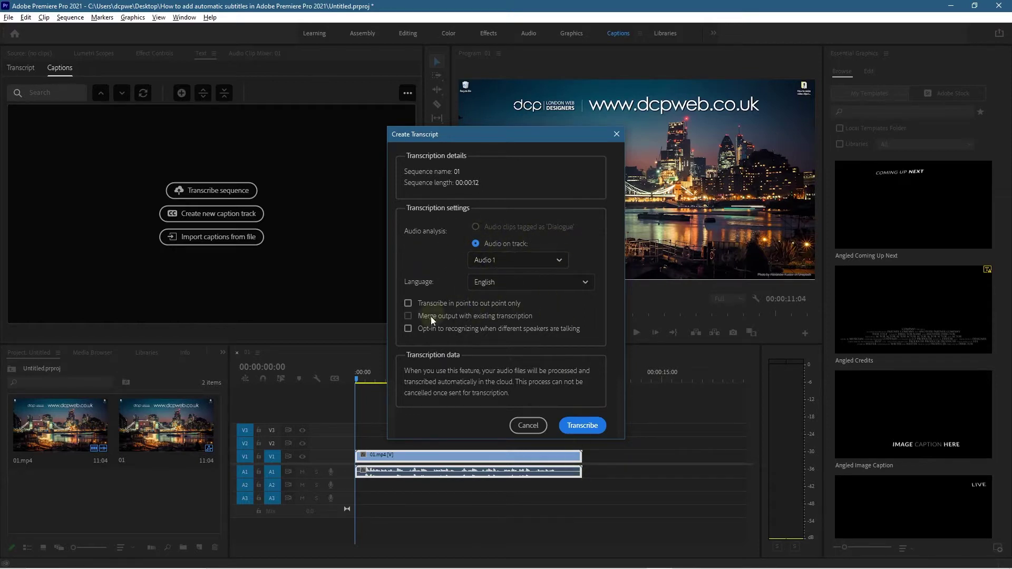
click(522, 285)
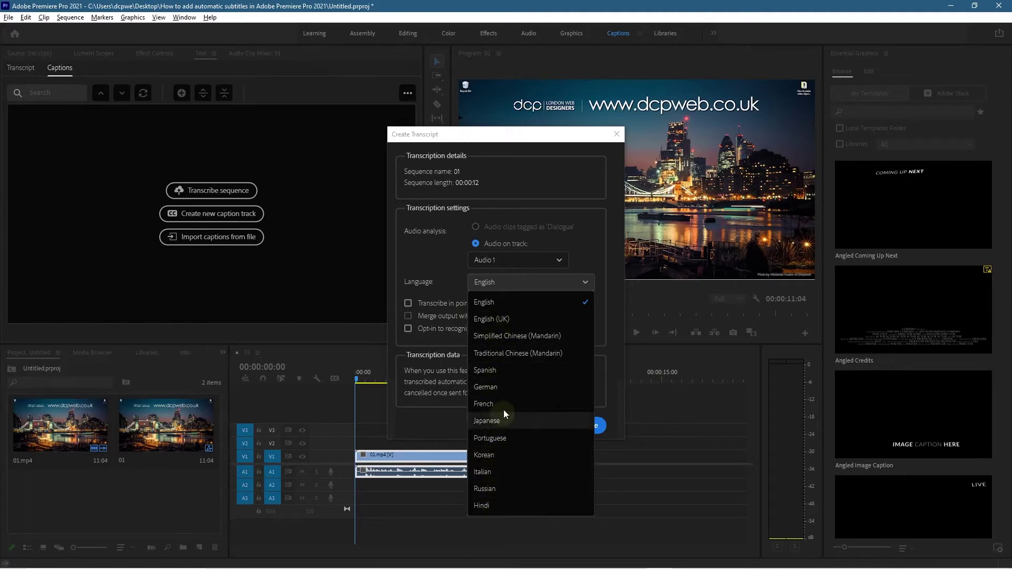
click(498, 319)
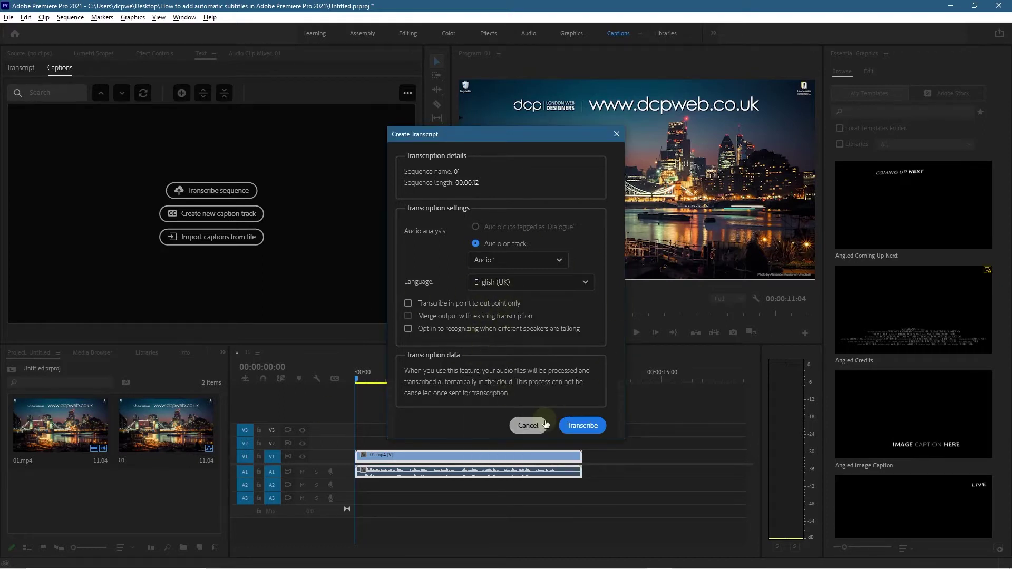
click(580, 427)
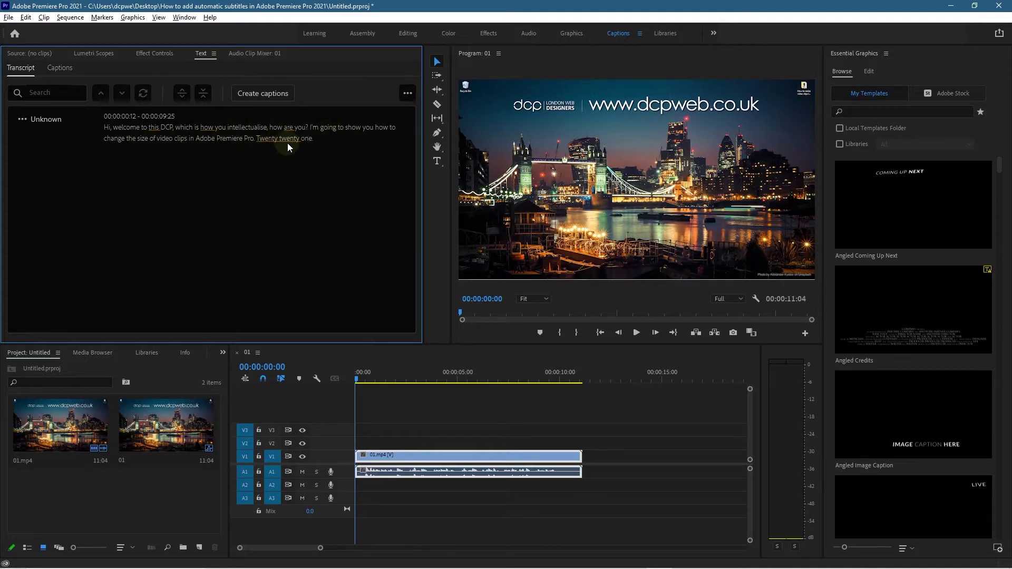
After transcription finishes, open Create captions for Subtitle-format, double-line captions.
click(256, 95)
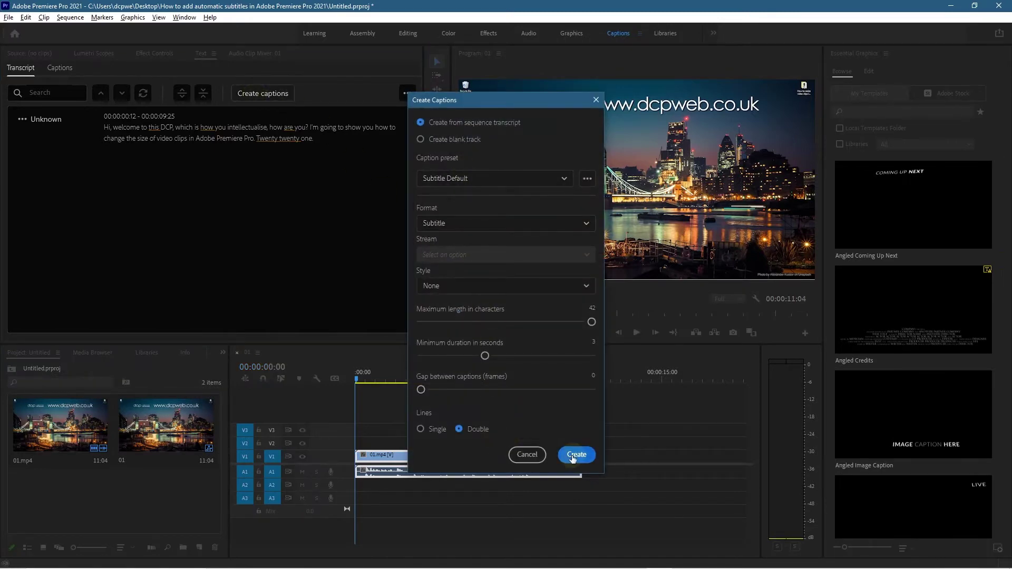
Create the three Subtitle captions from the transcript and preview caption 1.
click(576, 455)
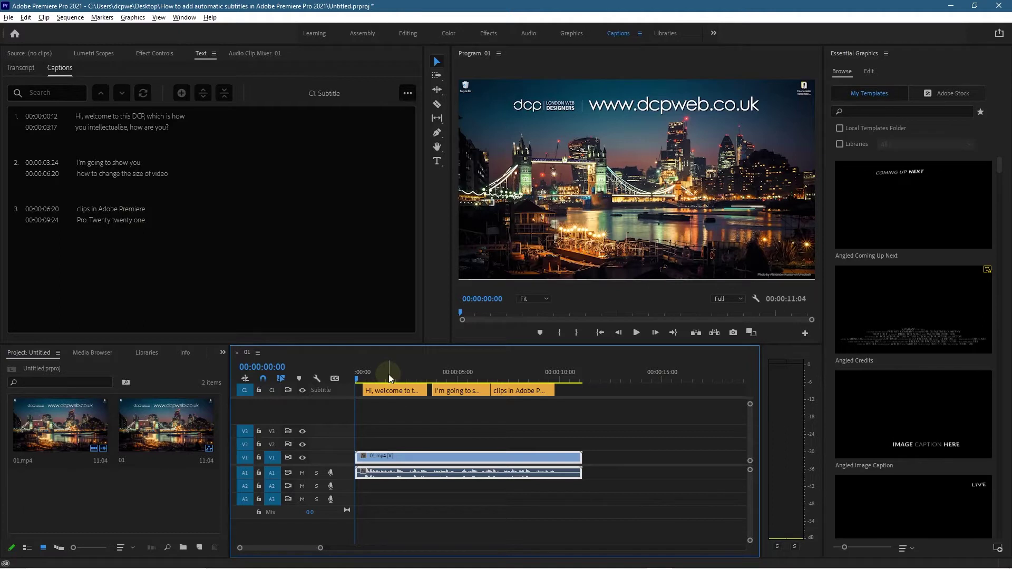
click(331, 474)
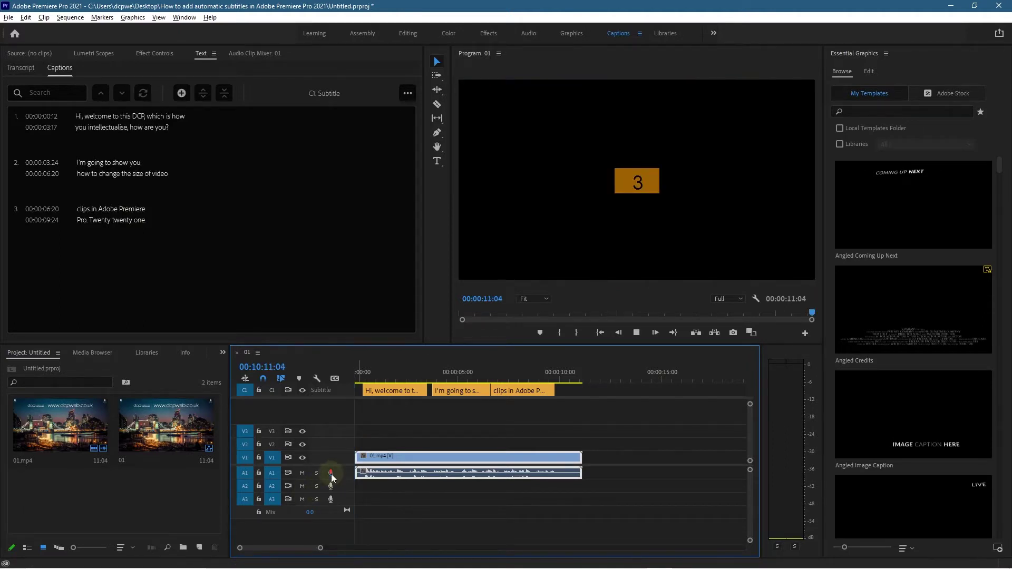
drag(385, 378, 391, 378)
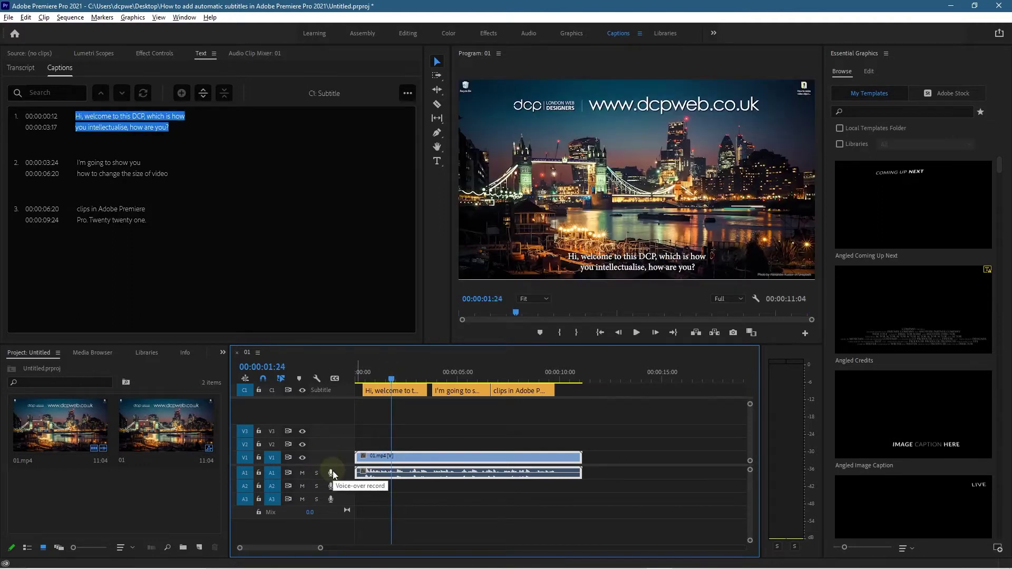
Mute audio track A1 and preview the captions around 00:00:02:10.
click(302, 473)
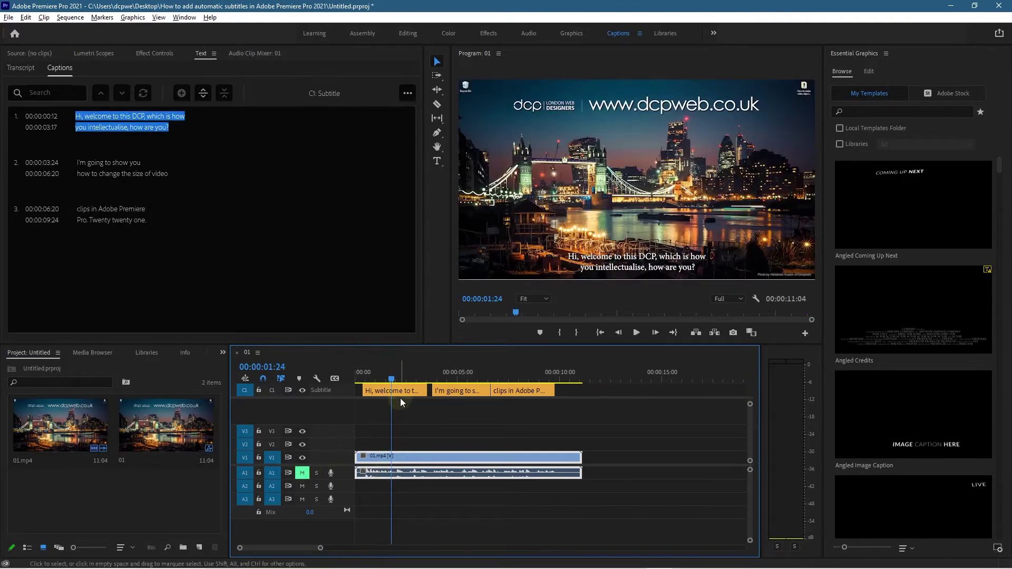
click(396, 378)
mouse_move(397, 377)
mouse_down()
mouse_move(465, 381)
mouse_move(405, 385)
mouse_up()
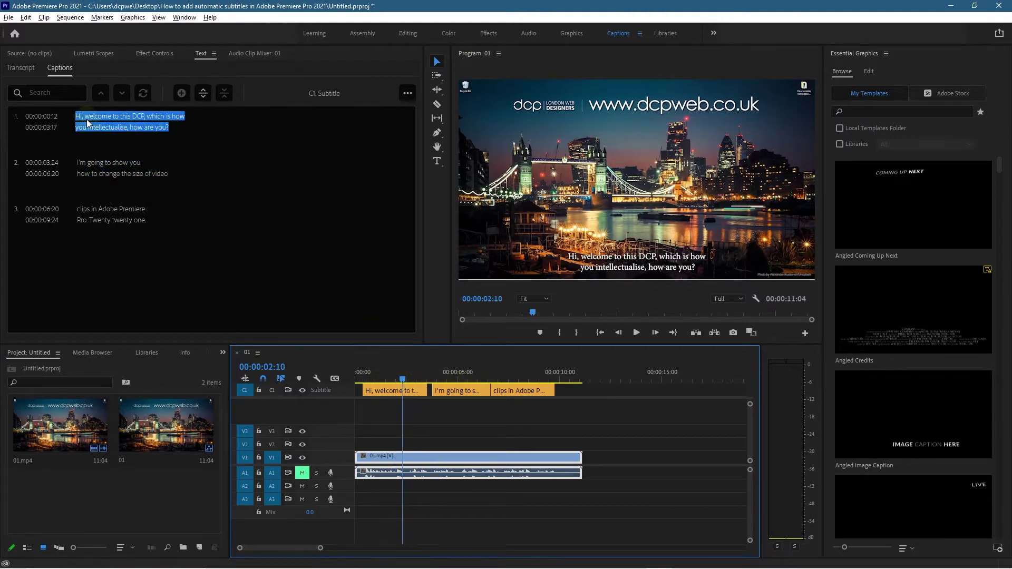
In caption 1, delete the words 'which is how you intellectualise'.
click(163, 119)
click(163, 119)
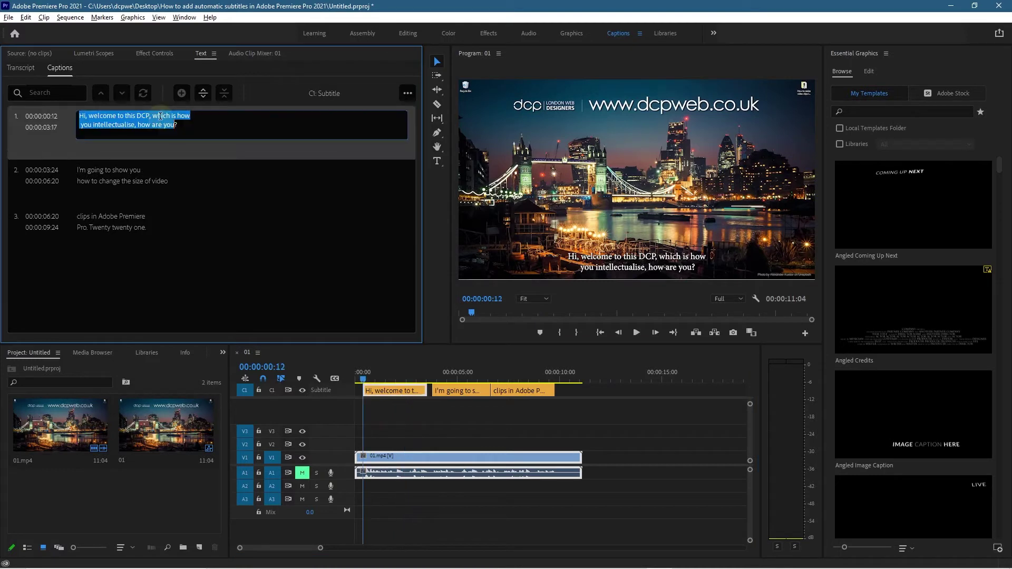
click(152, 116)
mouse_move(153, 116)
mouse_down()
mouse_move(153, 125)
mouse_move(136, 125)
mouse_up()
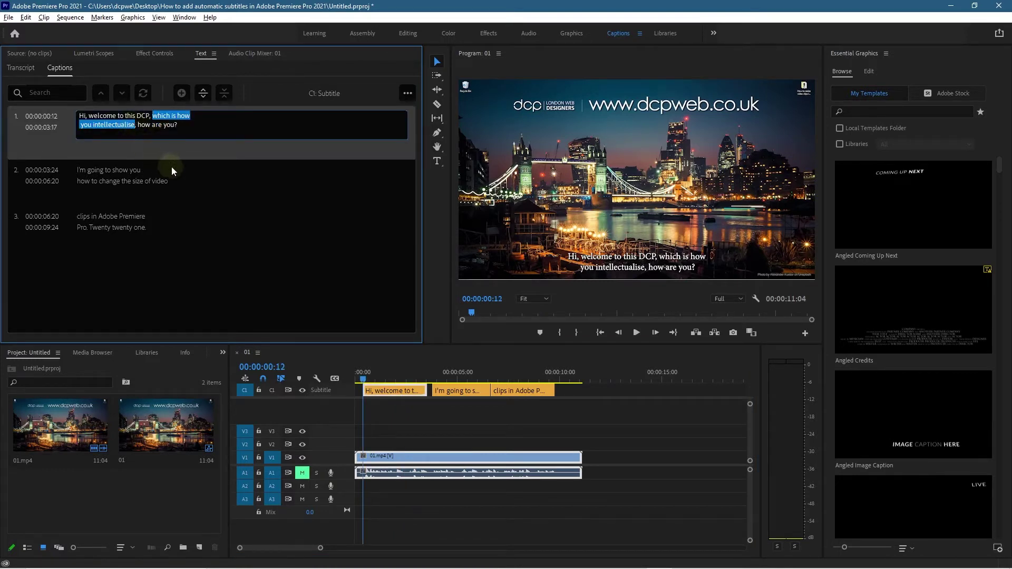
key(BackSpace)
key(BackSpace)
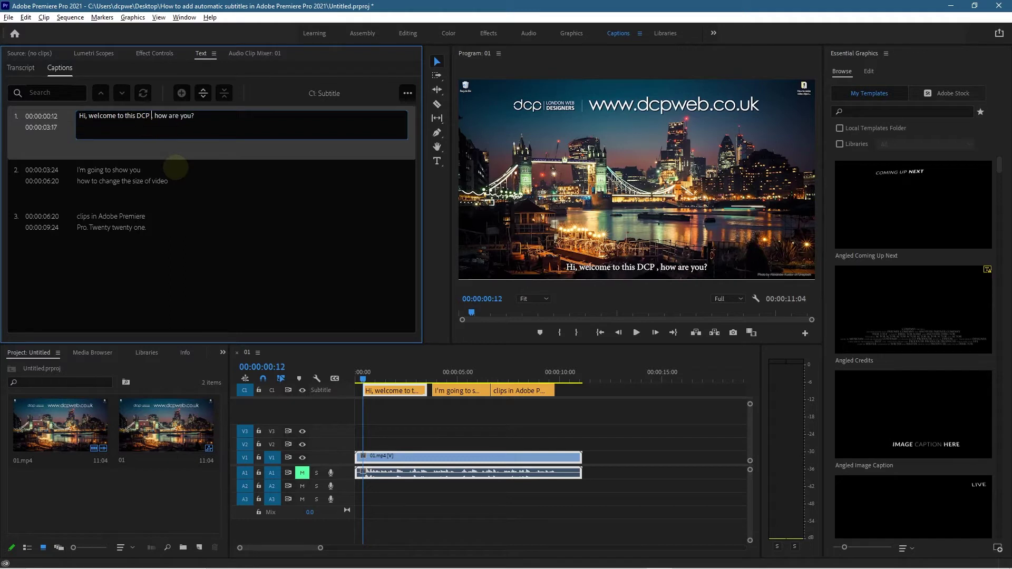
Type 'tutorial in todays tutorial' into caption 1 and remove ', how are you?'.
text(tutorial )
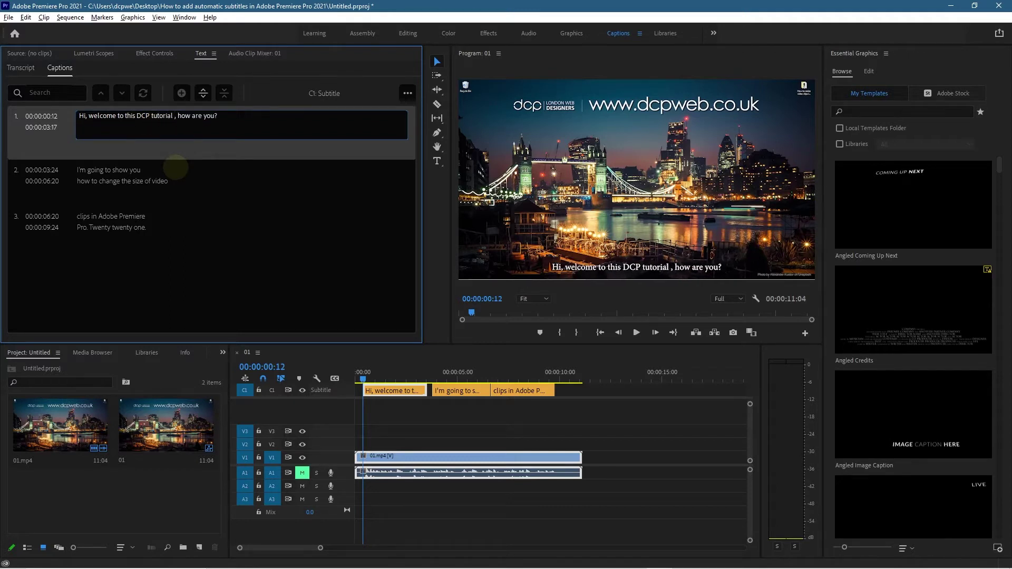
text(in )
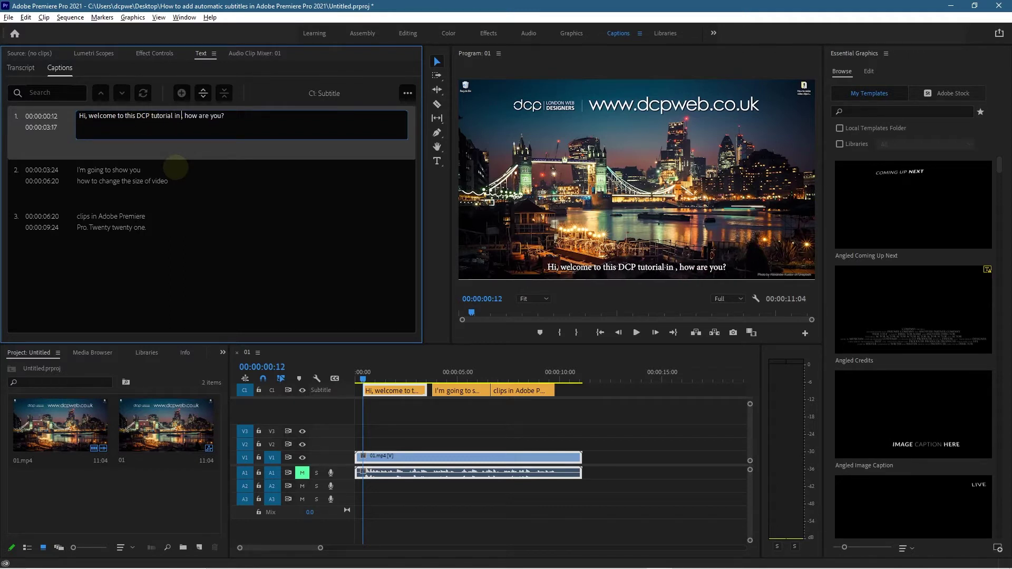
text(t)
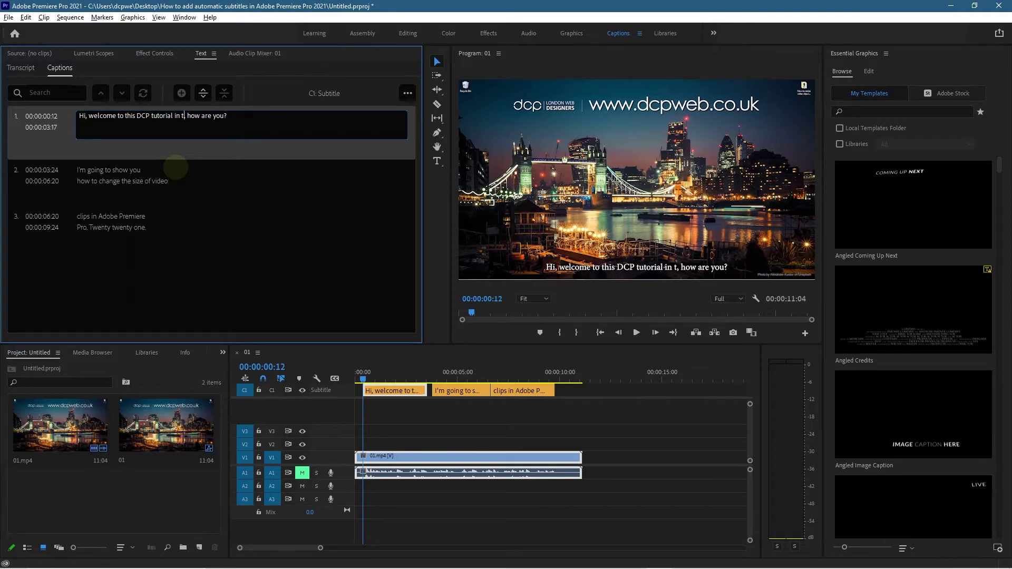
text(odays tutoia)
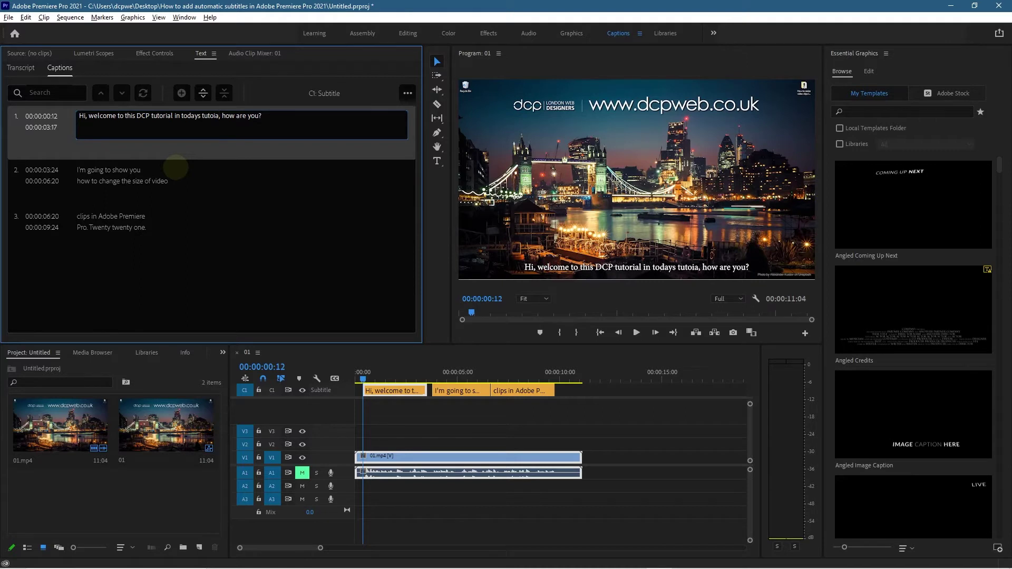
key(BackSpace)
key(BackSpace)
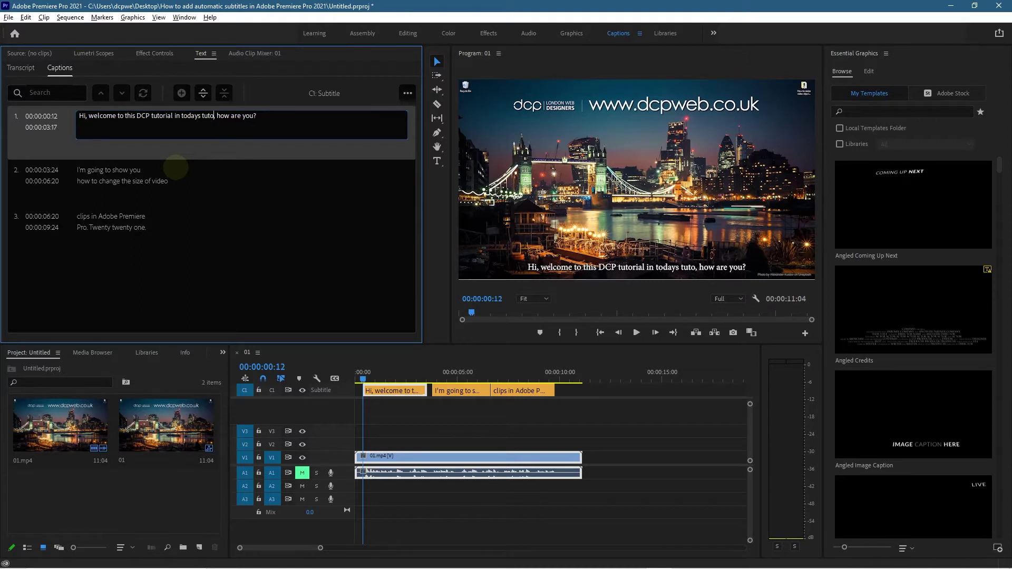
text(rial)
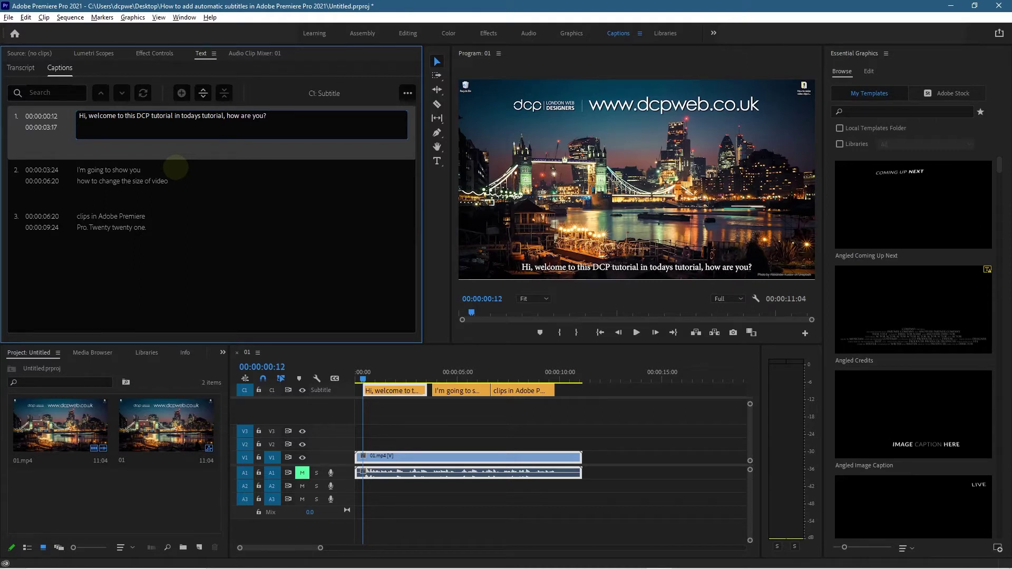
key(ctrl+shift+Right)
key(ctrl+shift+Right)
key(ctrl+shift+Right)
key(ctrl+shift+Right)
key(BackSpace)
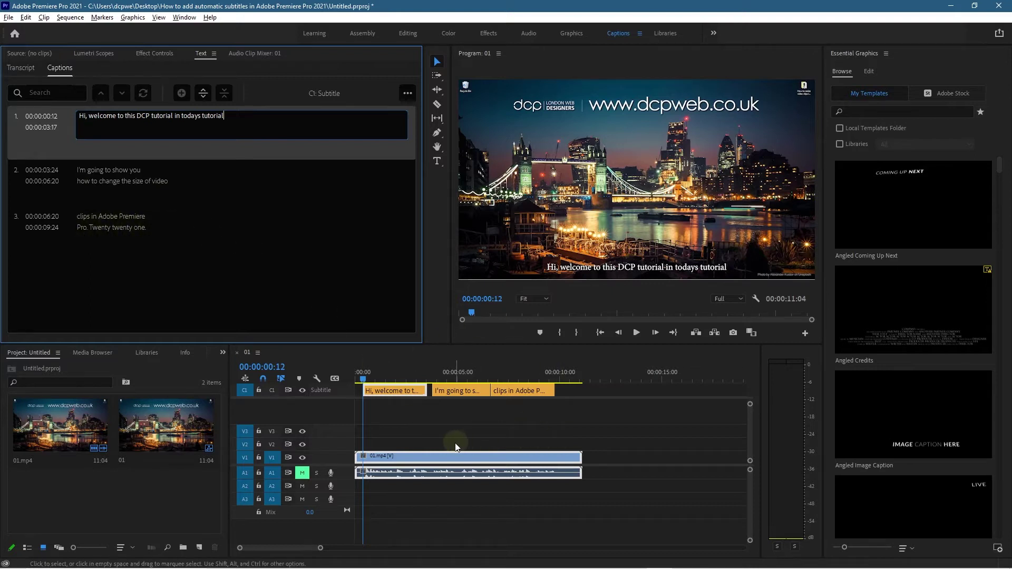
click(304, 476)
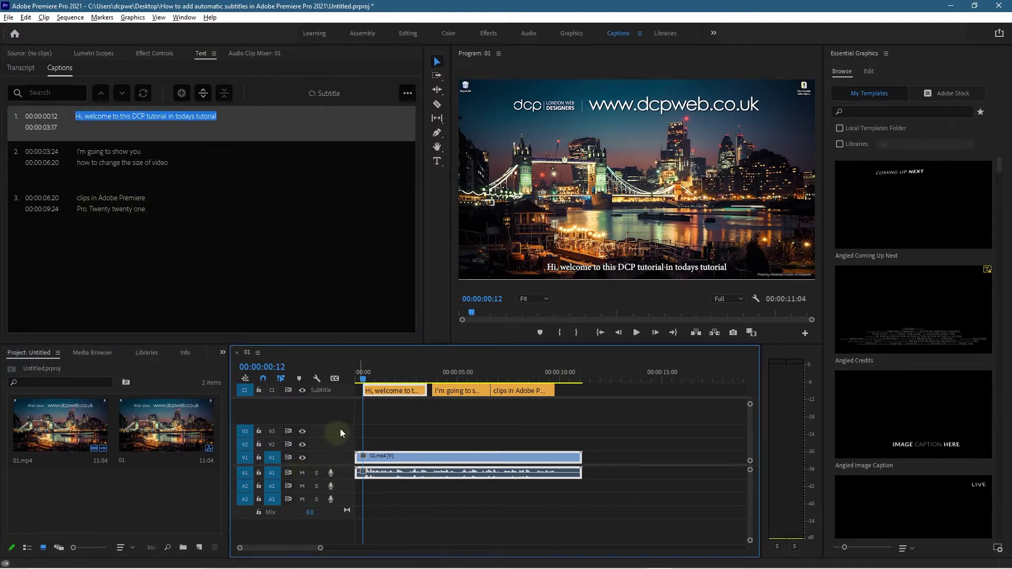
click(356, 378)
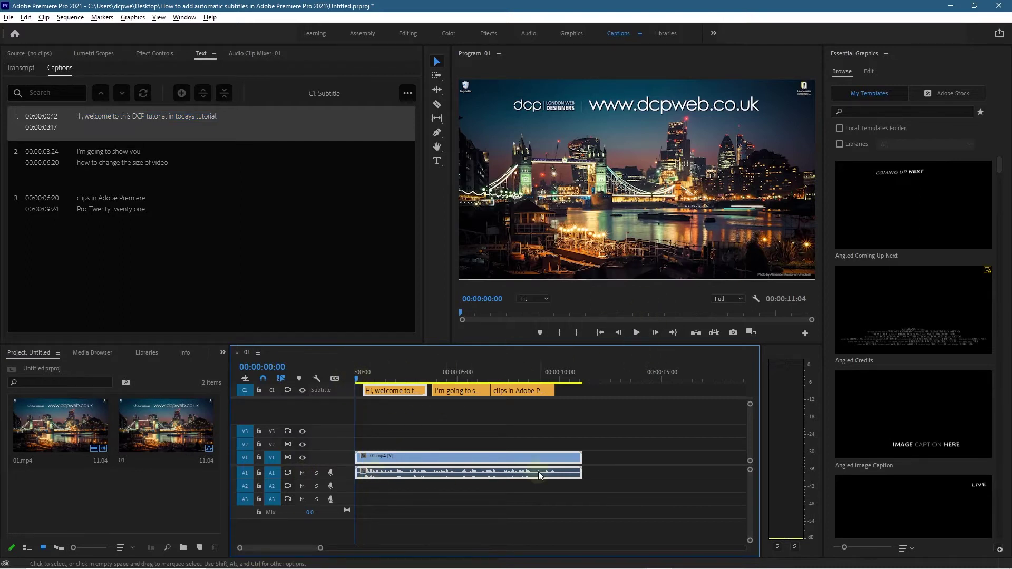
click(636, 332)
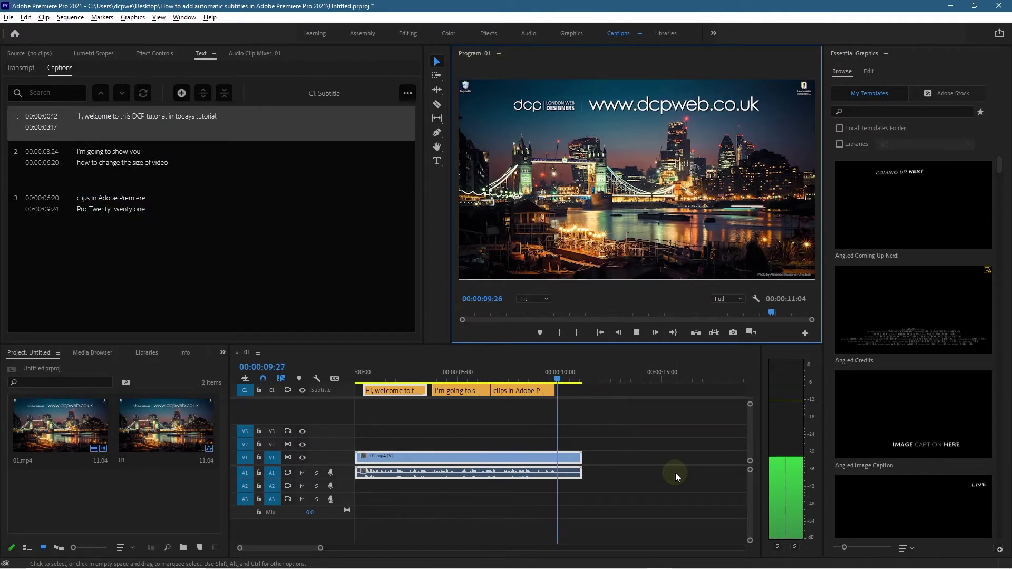
click(637, 332)
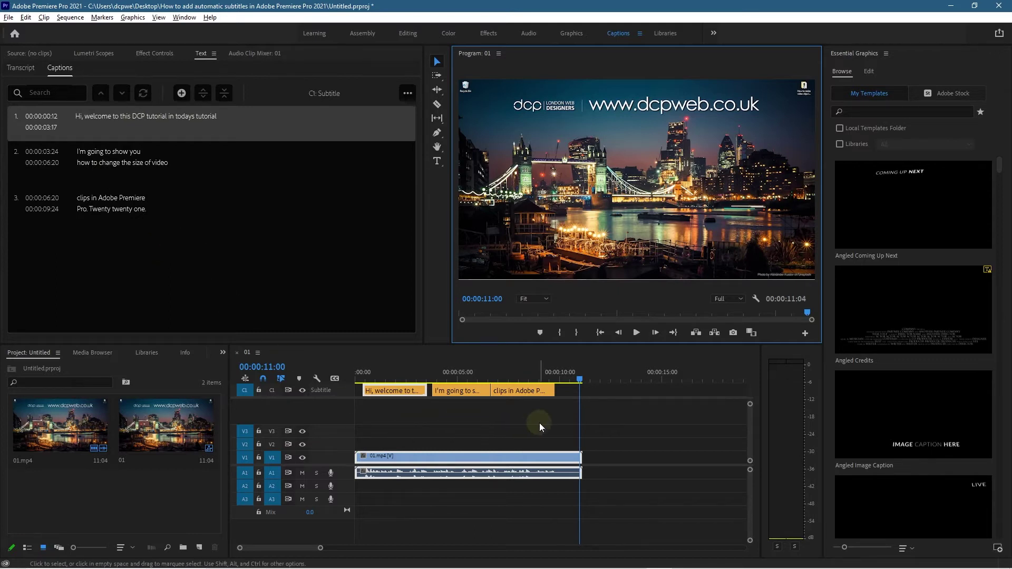
drag(564, 413, 384, 385)
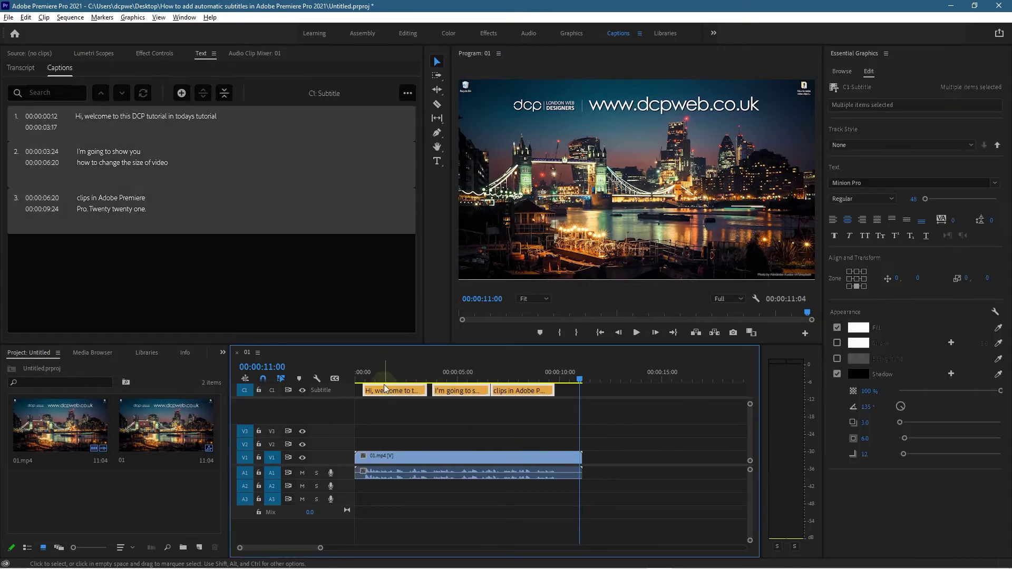
Search the font list for Verdana and apply Verdana Bold to the subtitles.
click(459, 375)
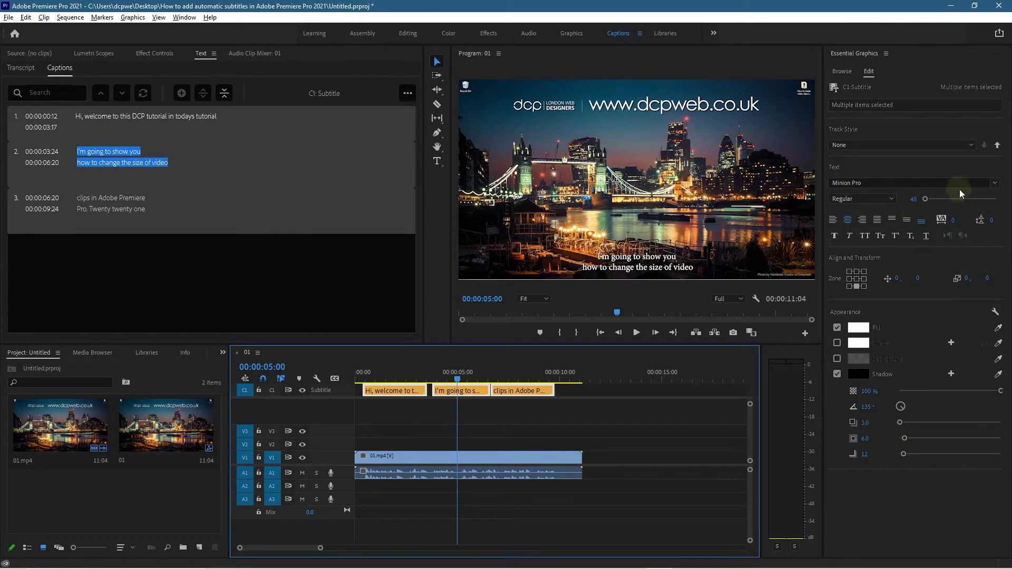
click(995, 183)
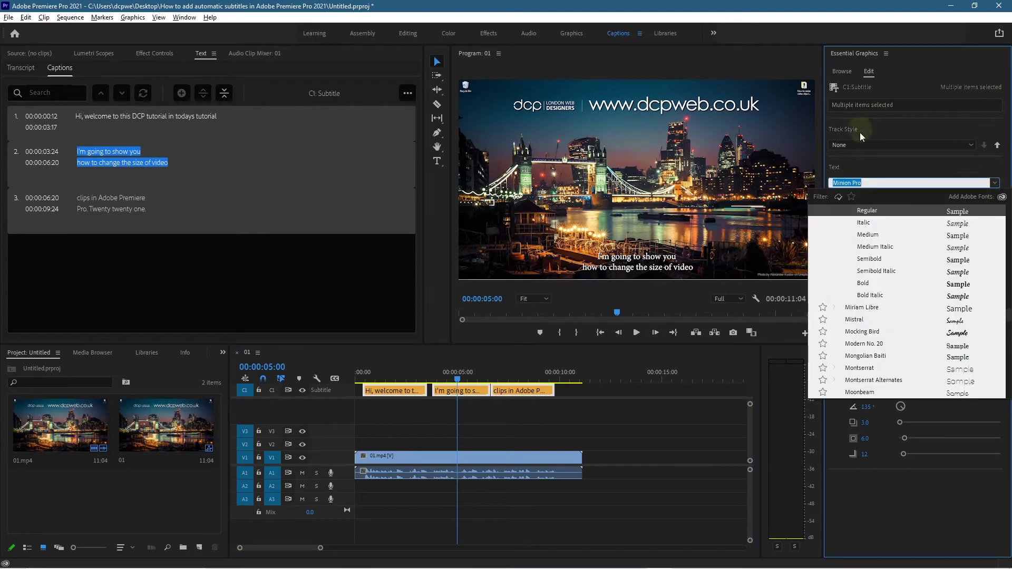
text(ven)
key(BackSpace)
text(r)
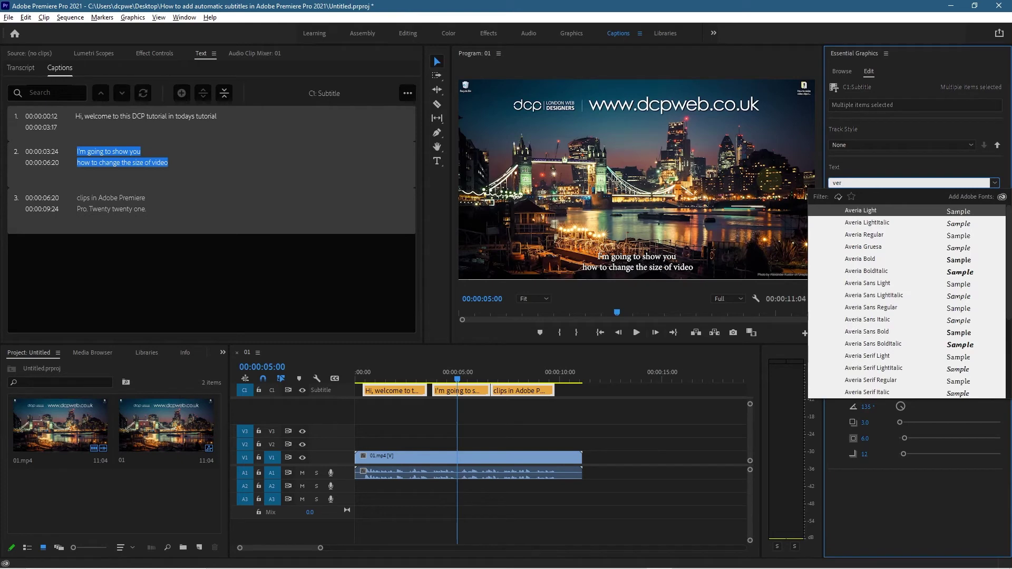
text(da)
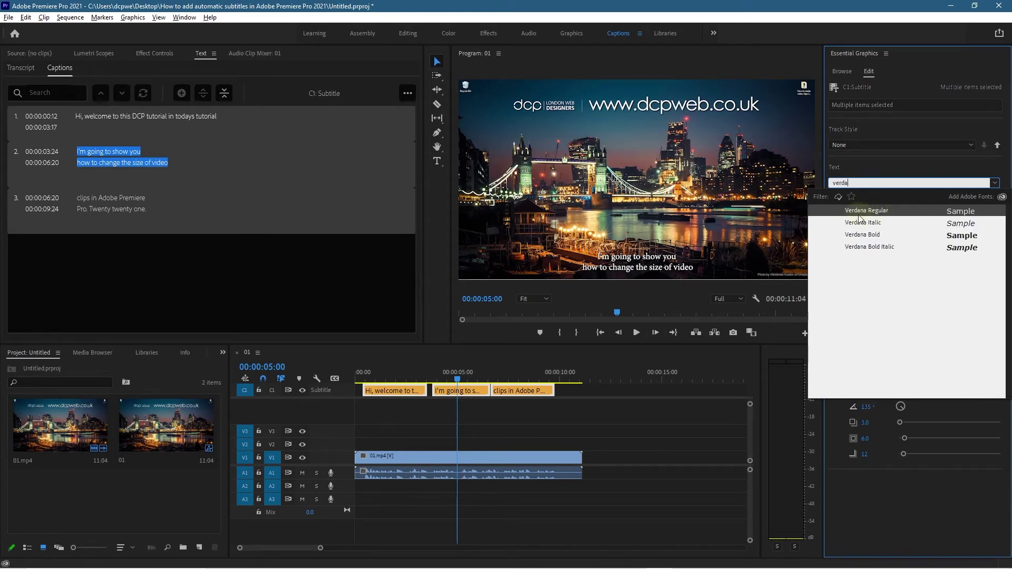
click(868, 238)
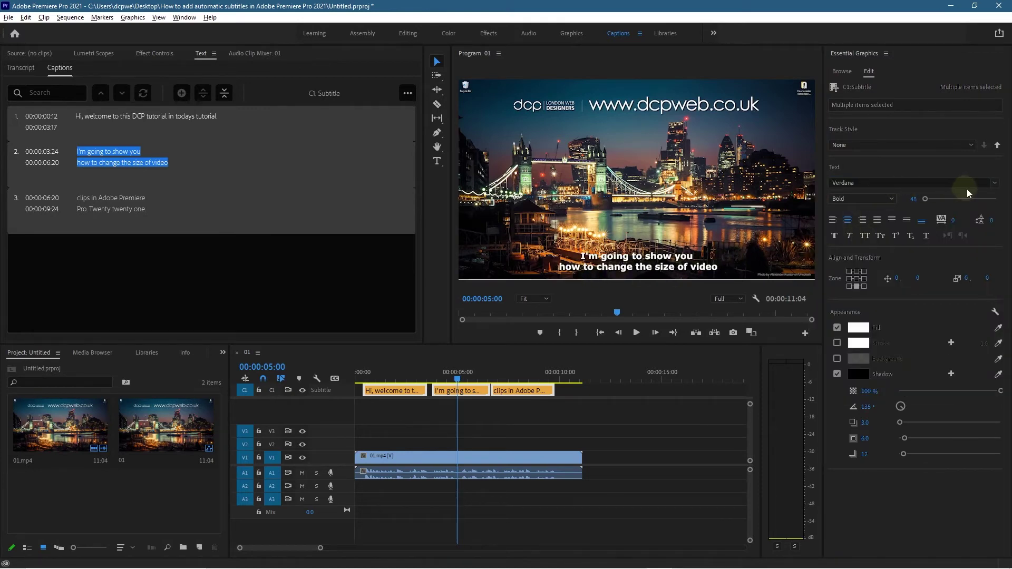
Try Verdana Regular, revert to Verdana Bold, and turn on the text stroke.
click(993, 184)
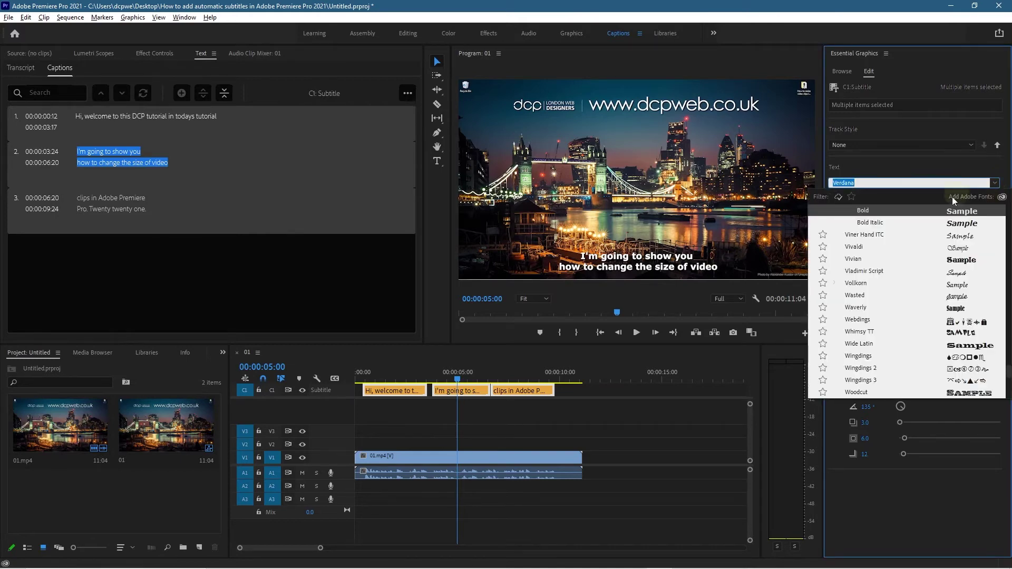
scroll(891, 228, up, 2)
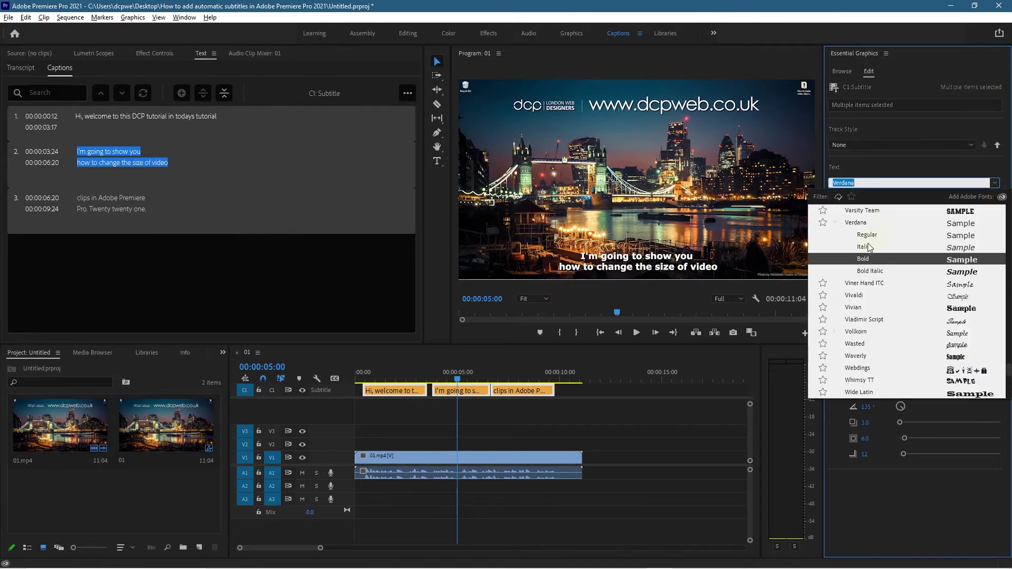
click(875, 236)
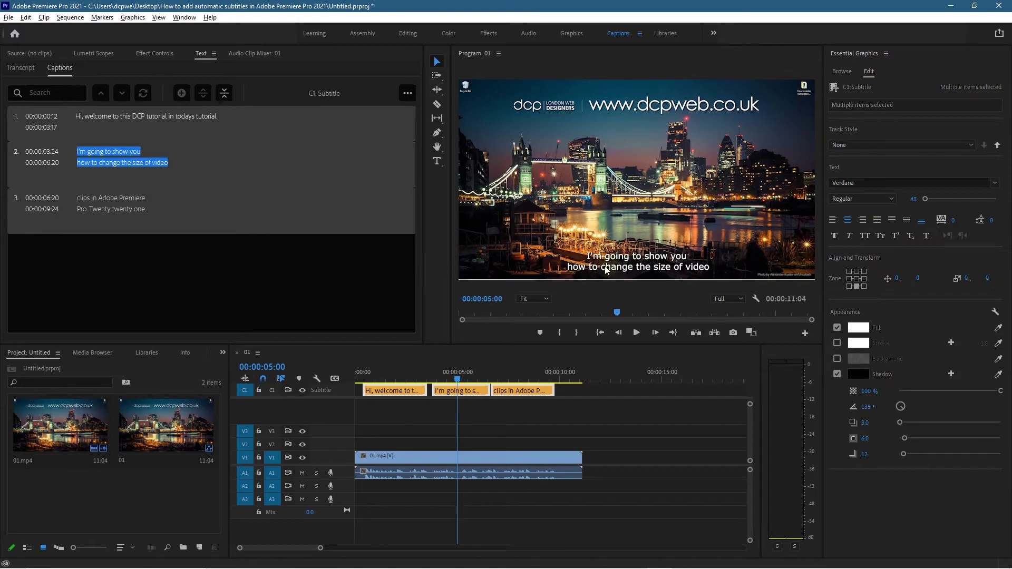
click(995, 183)
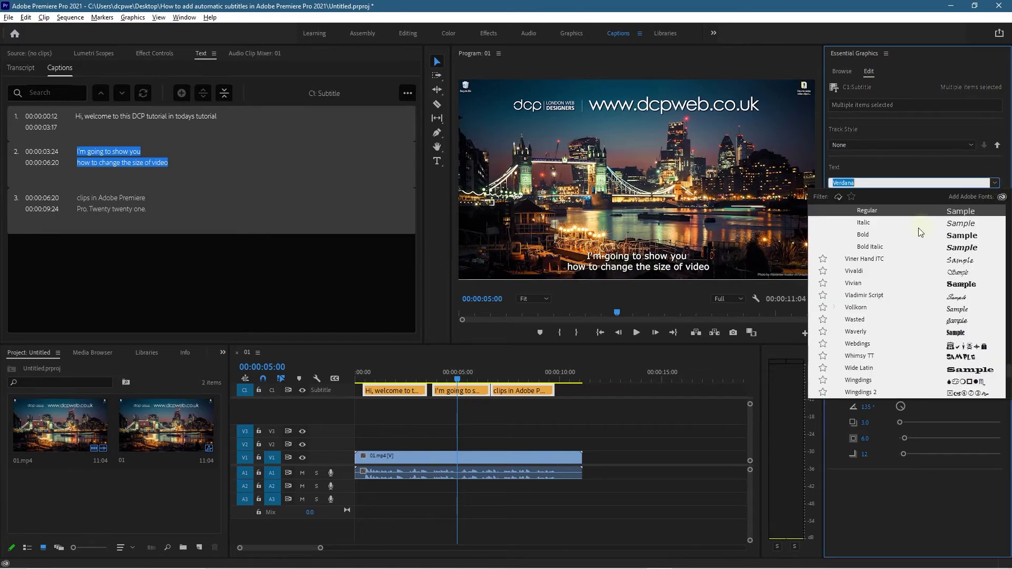
click(860, 239)
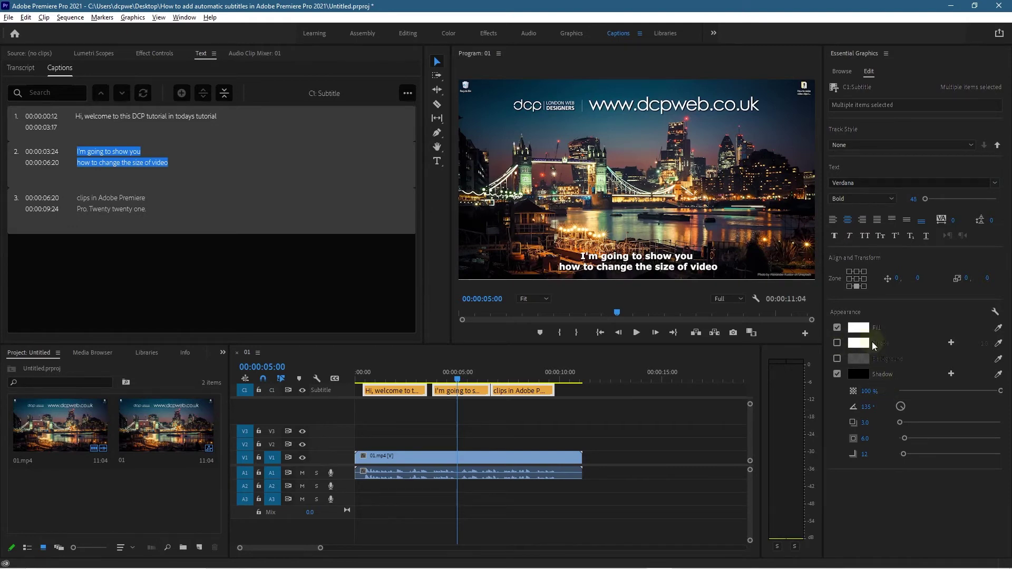
click(837, 343)
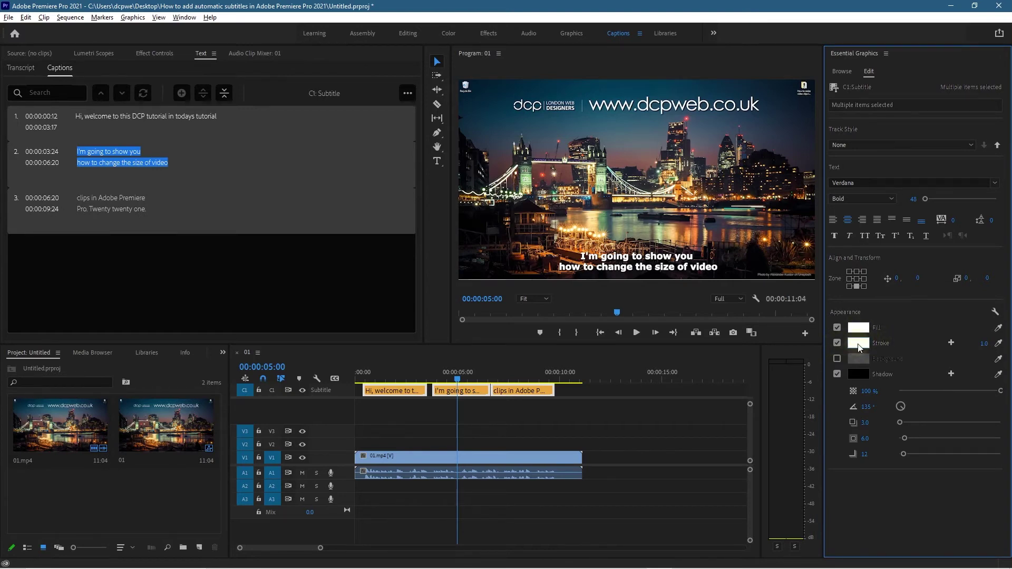
Make the subtitle stroke black at width 5.0 and enable the background box.
click(859, 346)
mouse_move(348, 330)
mouse_down()
mouse_move(322, 317)
mouse_move(315, 285)
mouse_up()
click(507, 285)
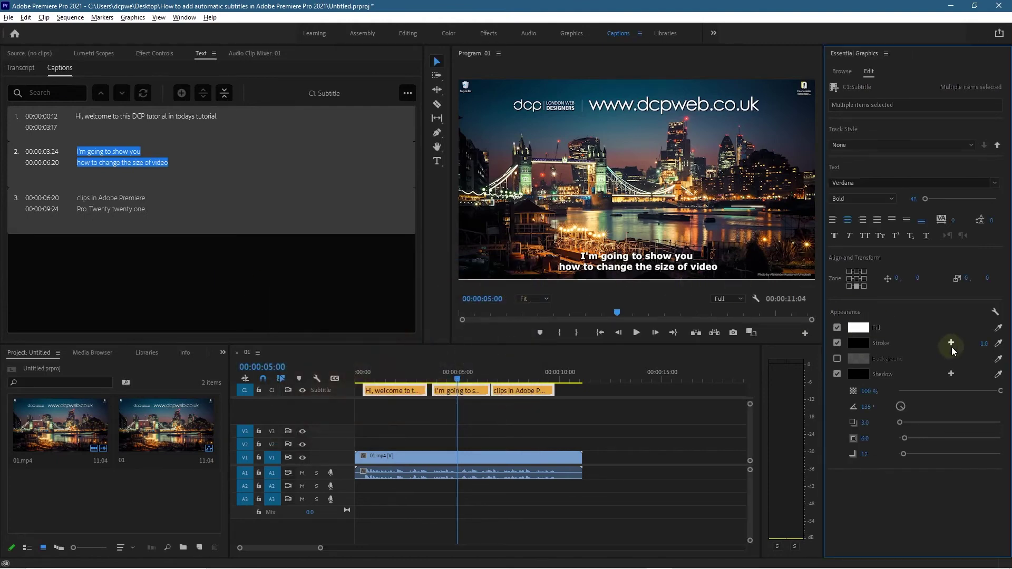
drag(983, 345, 995, 349)
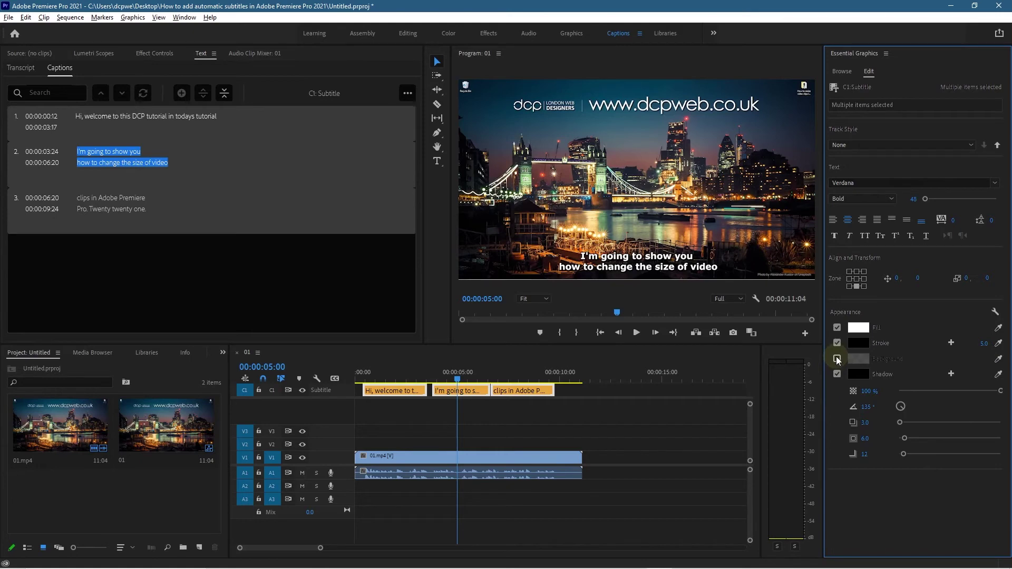
click(837, 359)
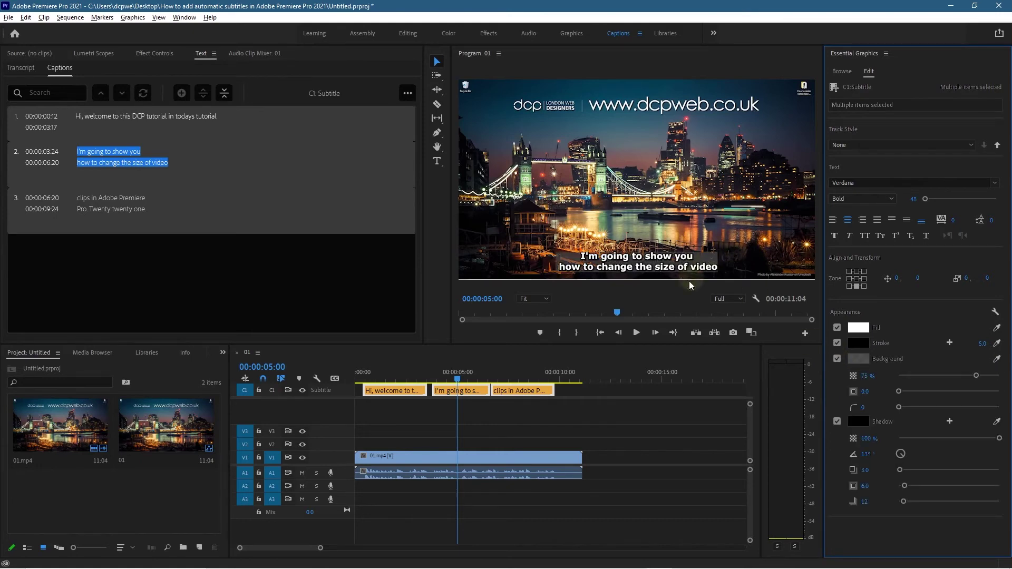
Set the subtitle background colour to a dark grey.
click(860, 362)
mouse_move(300, 292)
mouse_down()
mouse_move(334, 323)
mouse_move(377, 295)
mouse_move(350, 354)
mouse_move(321, 366)
mouse_move(364, 344)
mouse_move(297, 321)
mouse_up()
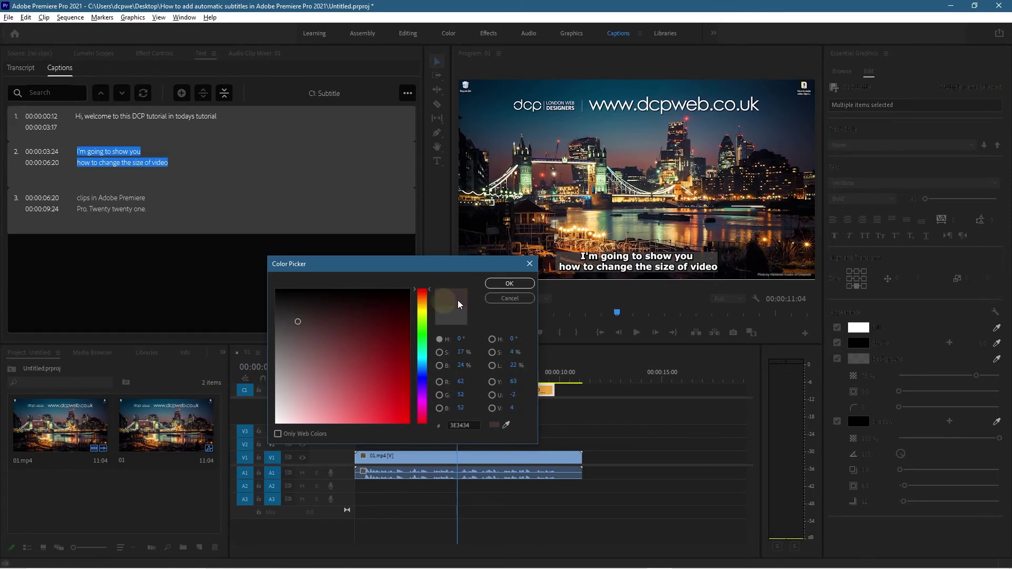
click(510, 283)
click(935, 458)
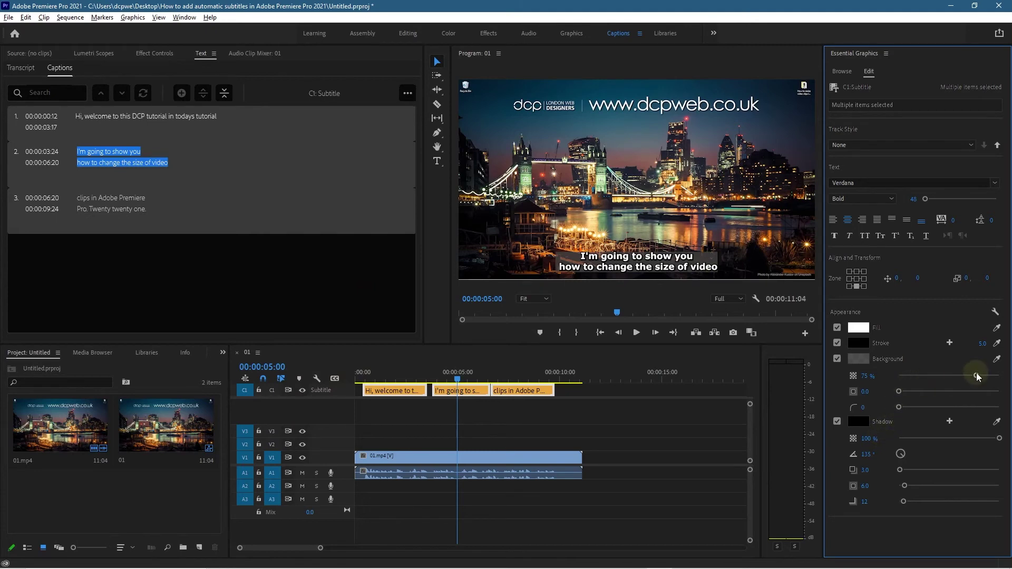
Set background opacity to 51% and size to 23.7, enlarging the caption text.
drag(977, 375, 979, 376)
mouse_move(955, 376)
mouse_down()
mouse_move(870, 377)
mouse_move(950, 378)
mouse_up()
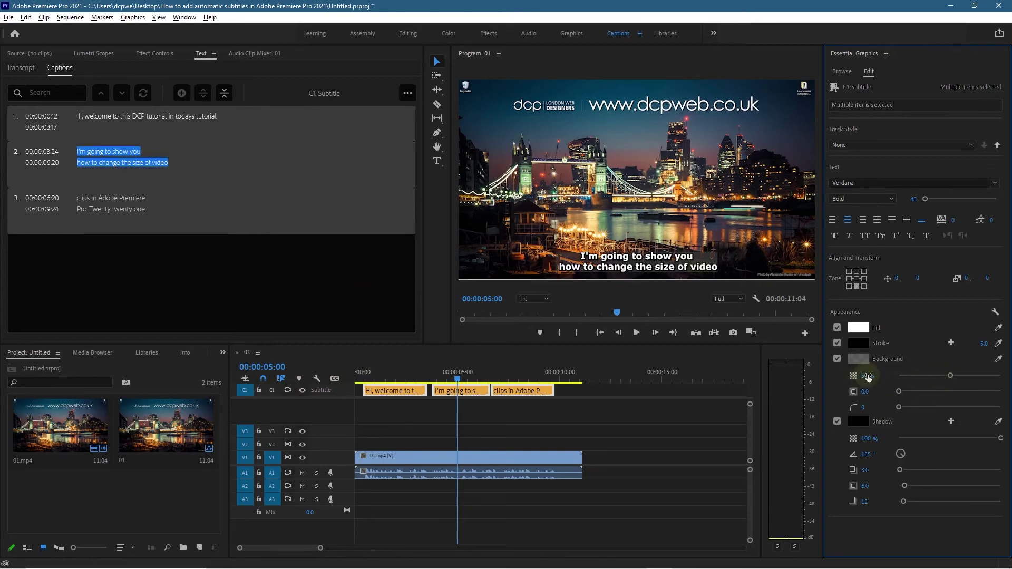
drag(898, 390, 922, 391)
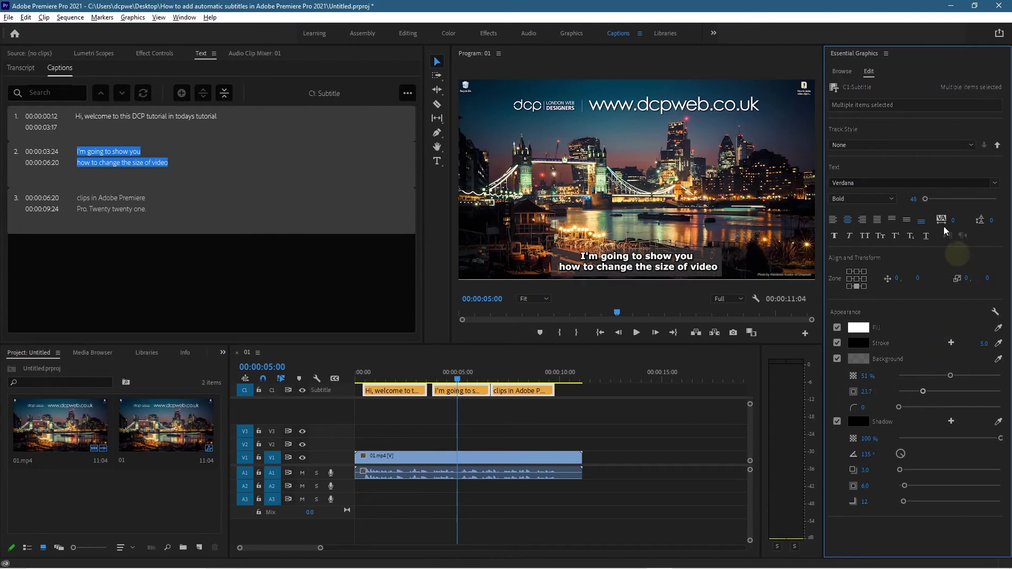
drag(925, 199, 925, 201)
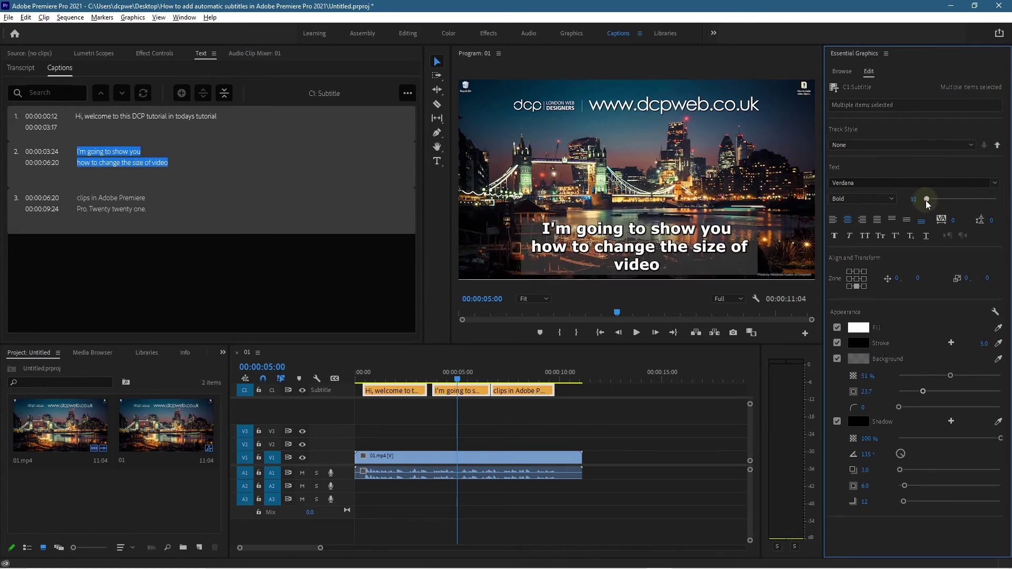
Set the subtitle font size to 70 and scrub back to preview the two-line captions.
drag(926, 200, 925, 201)
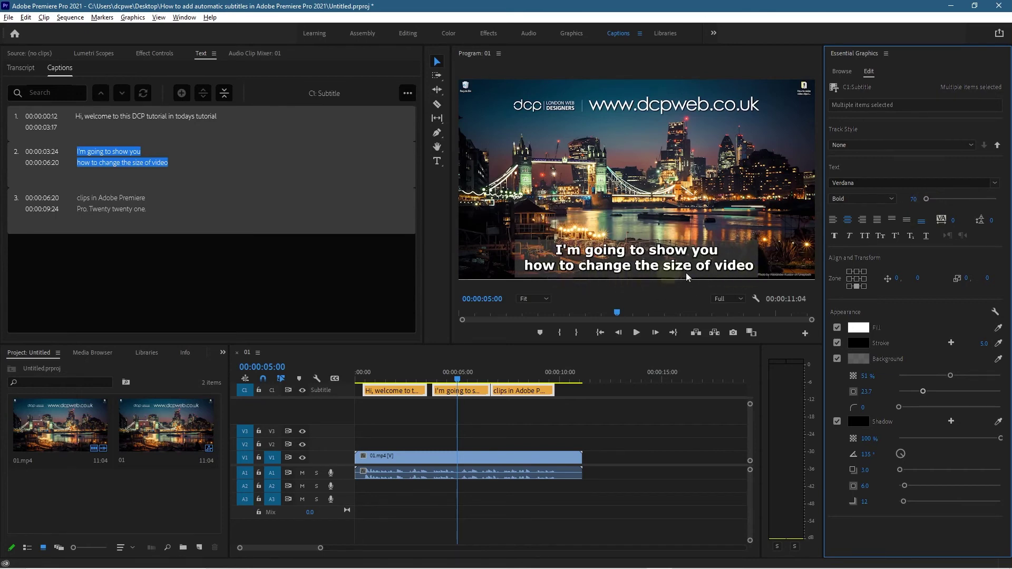
drag(448, 378, 352, 375)
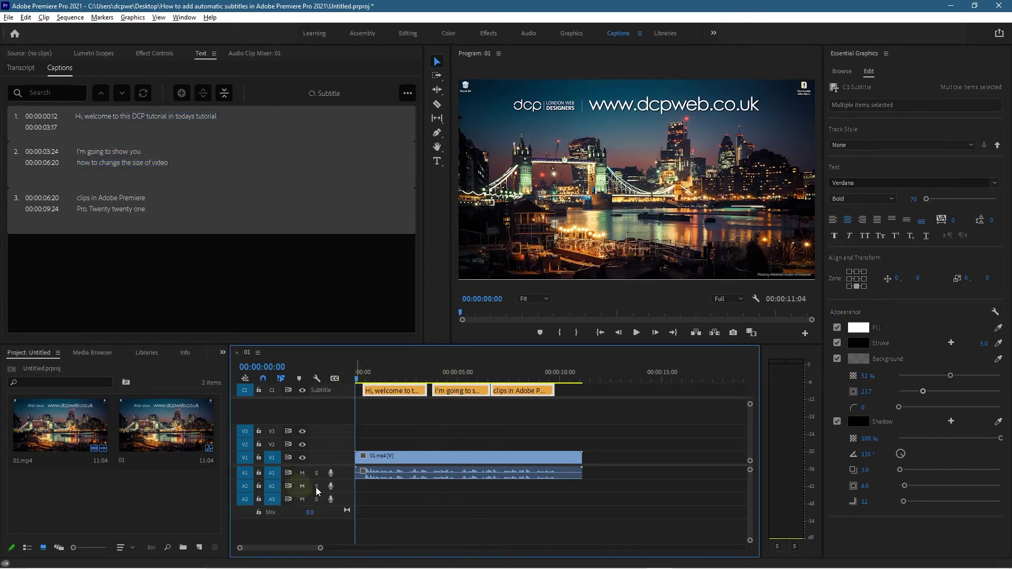
click(637, 335)
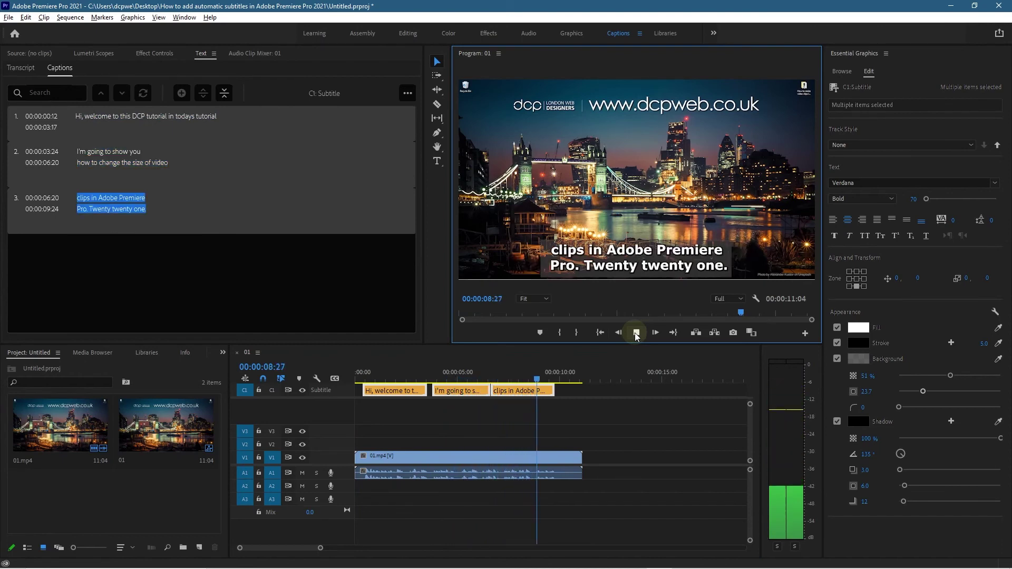
click(637, 334)
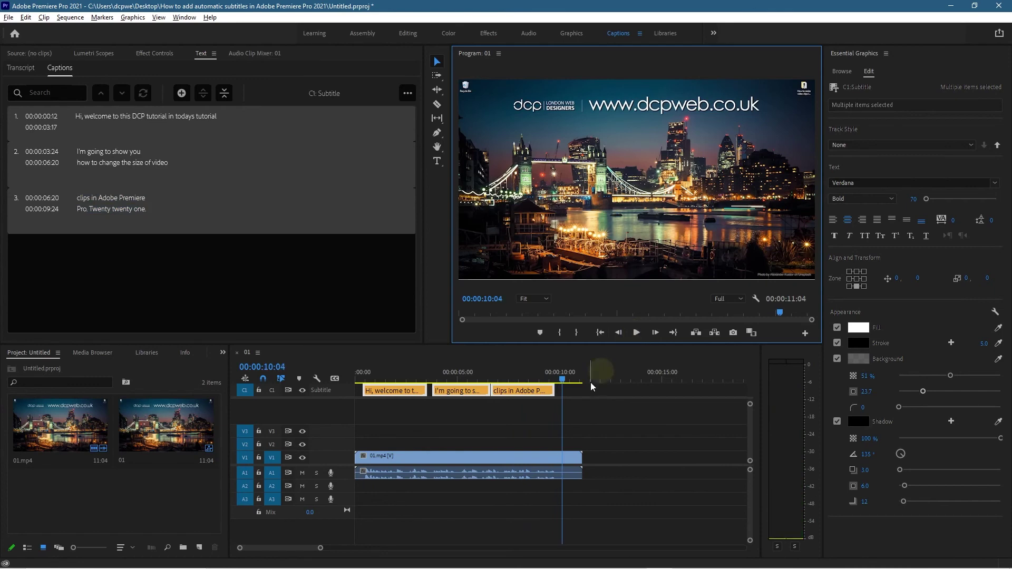